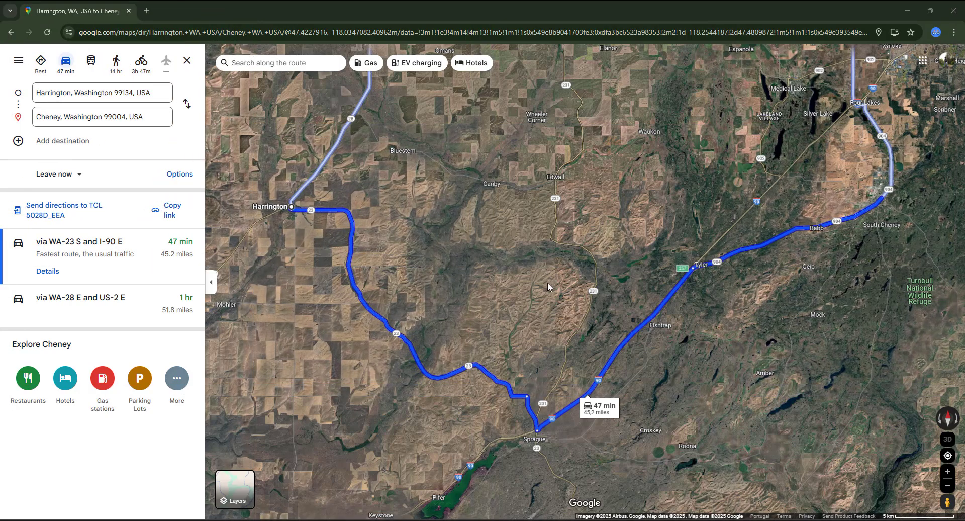
Add the Columbia Plateau State Park Trail Martin Road Trailhead near Sprague as a third stop.
{"action": "scroll", "coordinate": [641, 473], "scroll_direction": "up", "scroll_amount": 3}
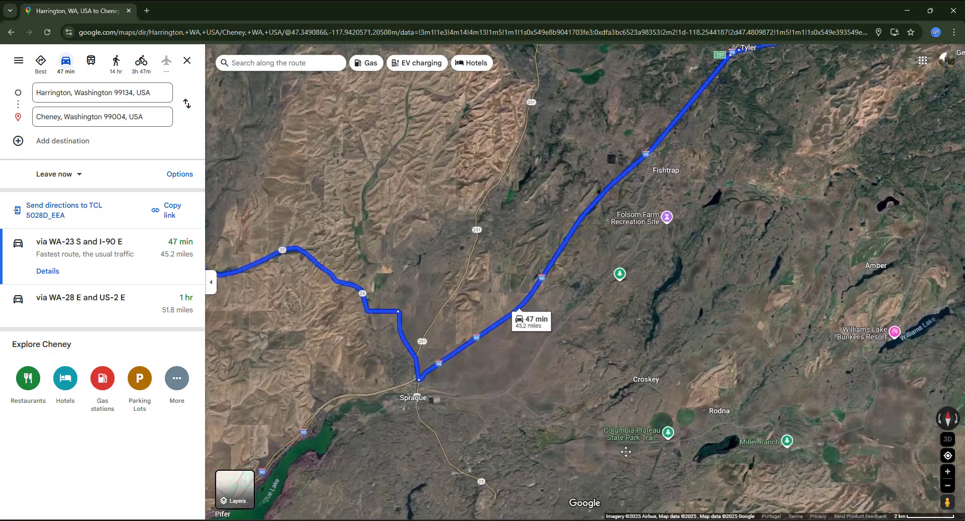
{"action": "left_click_drag", "start_coordinate": [626, 451], "coordinate": [567, 402]}
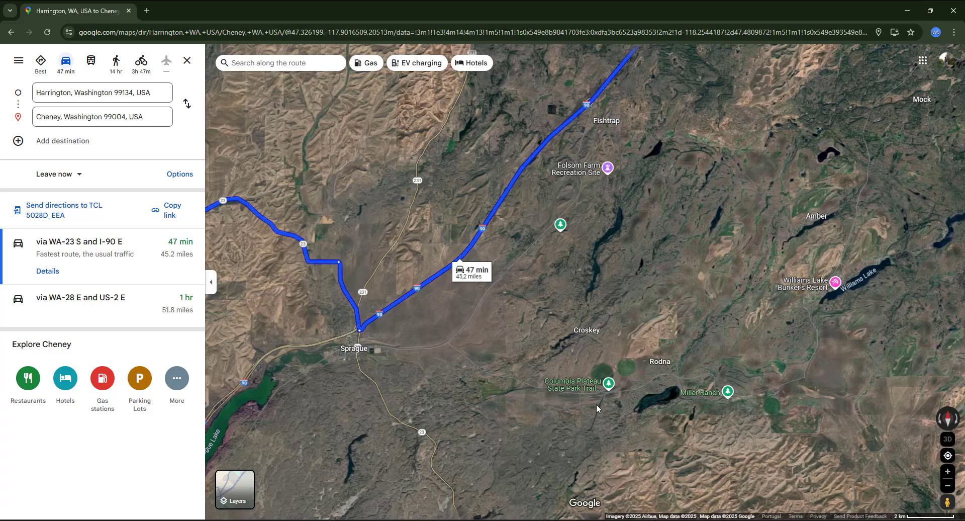
{"action": "scroll", "coordinate": [596, 403], "scroll_direction": "down", "scroll_amount": 3}
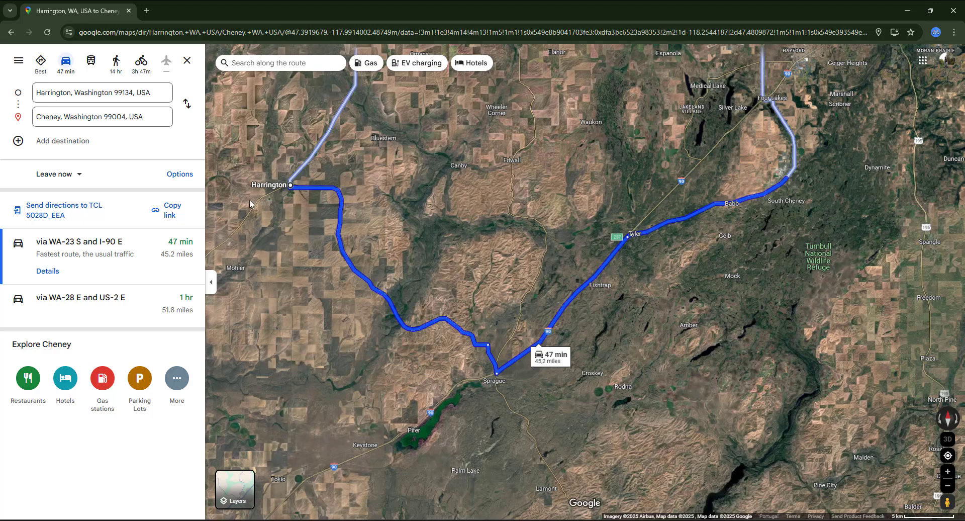
{"action": "left_click", "coordinate": [53, 142]}
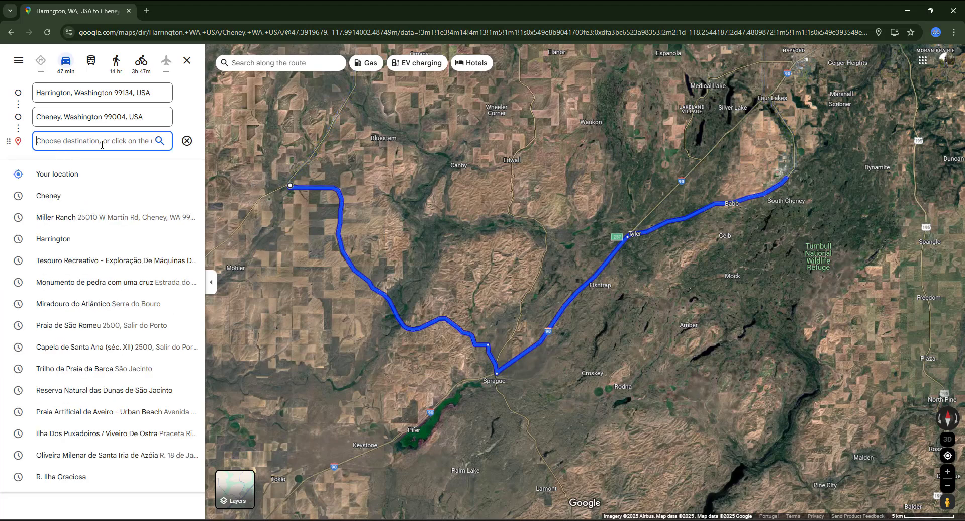
{"action": "scroll", "coordinate": [609, 400], "scroll_direction": "up", "scroll_amount": 3}
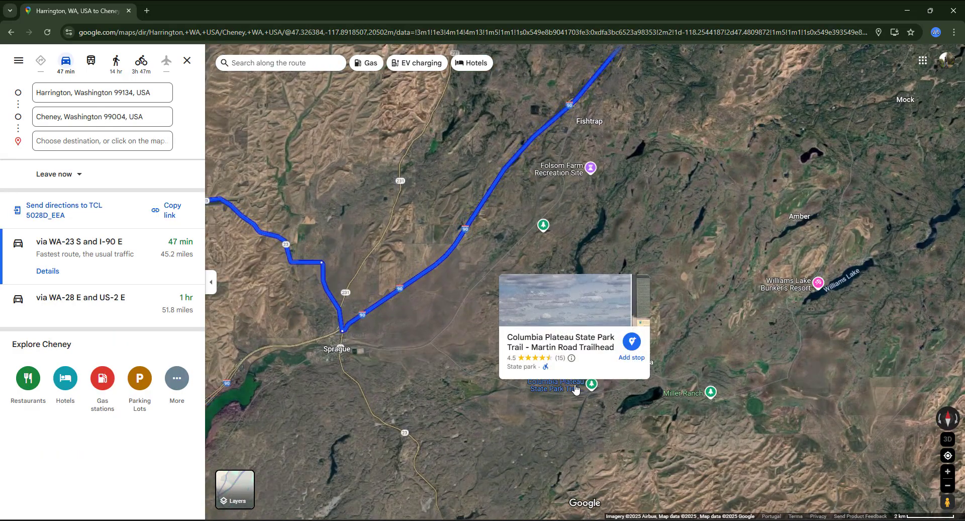
{"action": "left_click", "coordinate": [576, 388]}
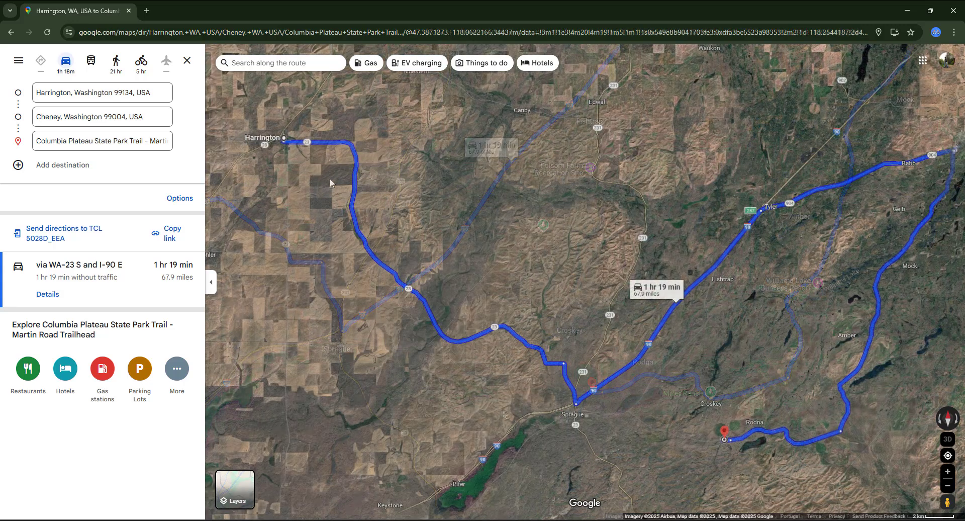
Move the trailhead stop above Cheney so the route takes 1 hr 6 min.
{"action": "left_click_drag", "start_coordinate": [792, 225], "coordinate": [639, 282]}
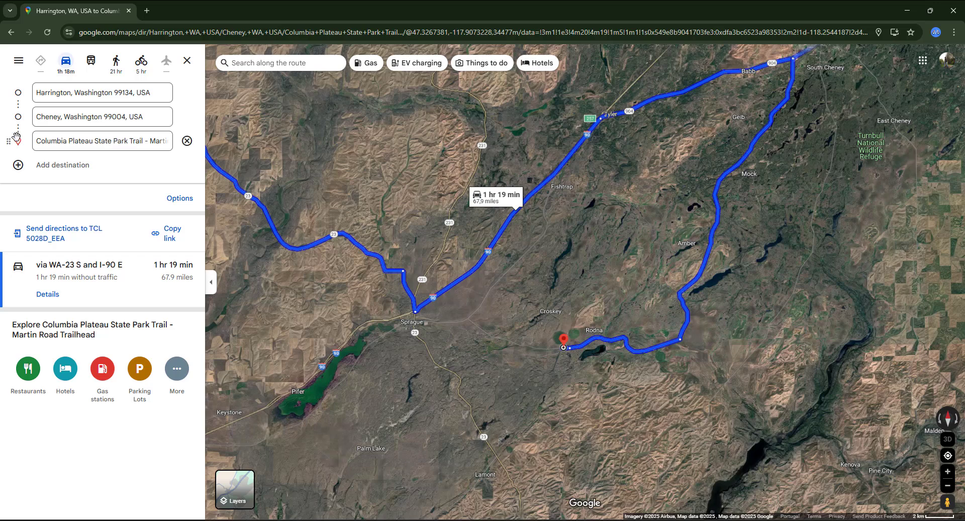
{"action": "left_click_drag", "start_coordinate": [22, 134], "coordinate": [15, 118]}
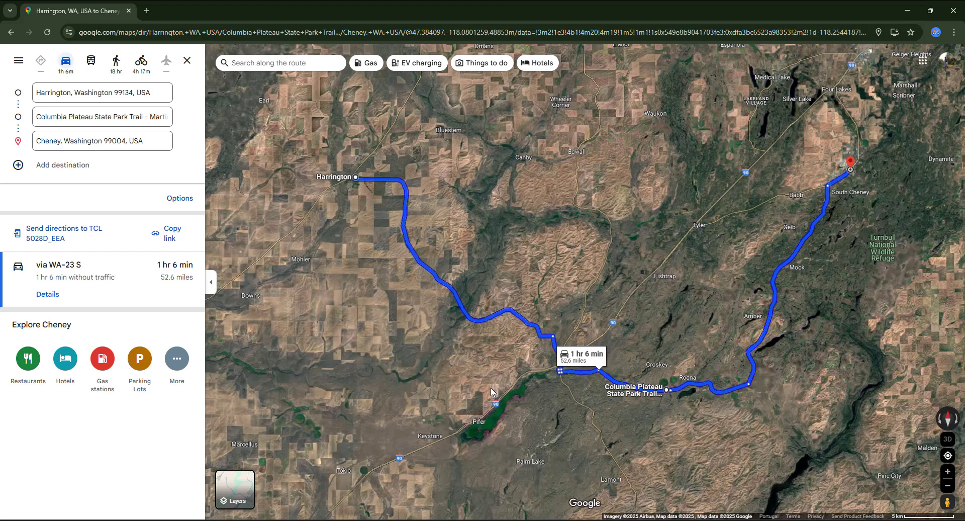
Follow the route from Harrington to the Sprague Hwy–Martin Rd junction and open Street View there.
{"action": "key", "text": "Tab"}
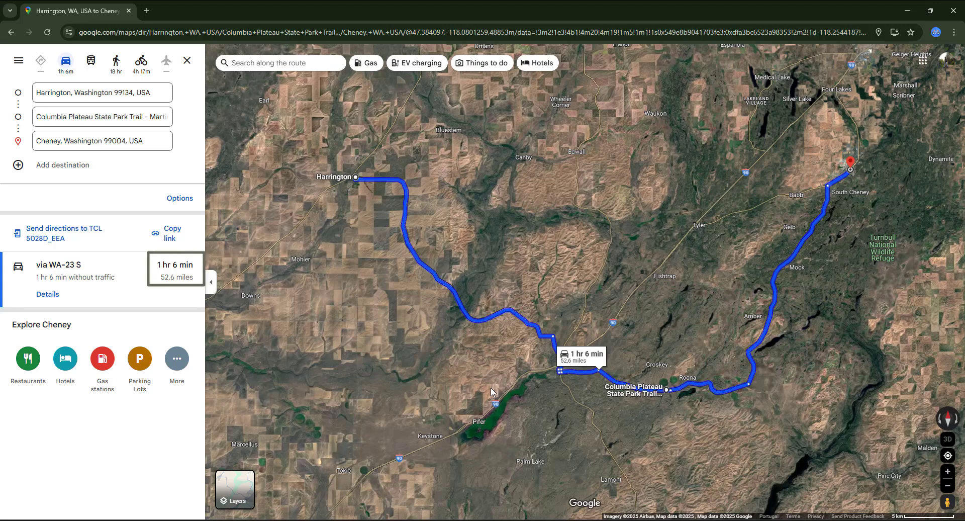
{"action": "left_click", "coordinate": [355, 177]}
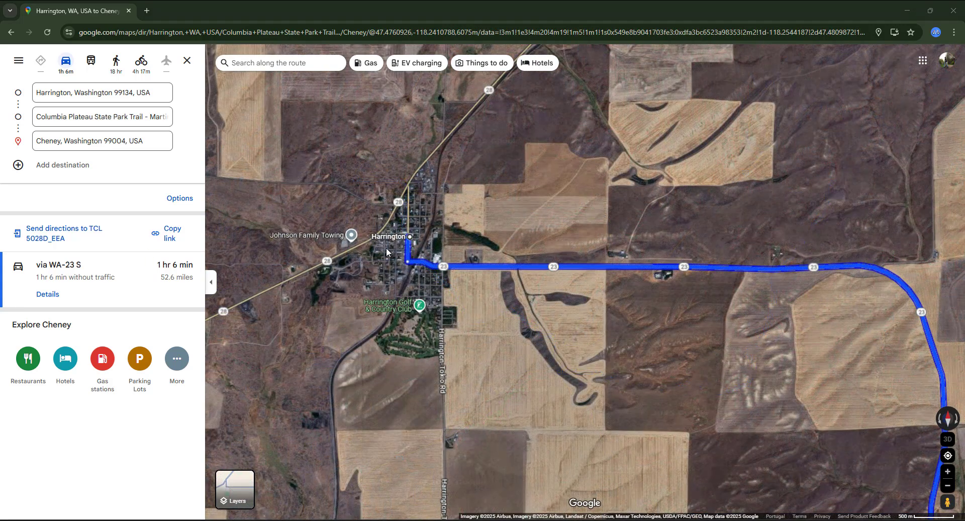
{"action": "scroll", "coordinate": [386, 247], "scroll_direction": "up", "scroll_amount": 3}
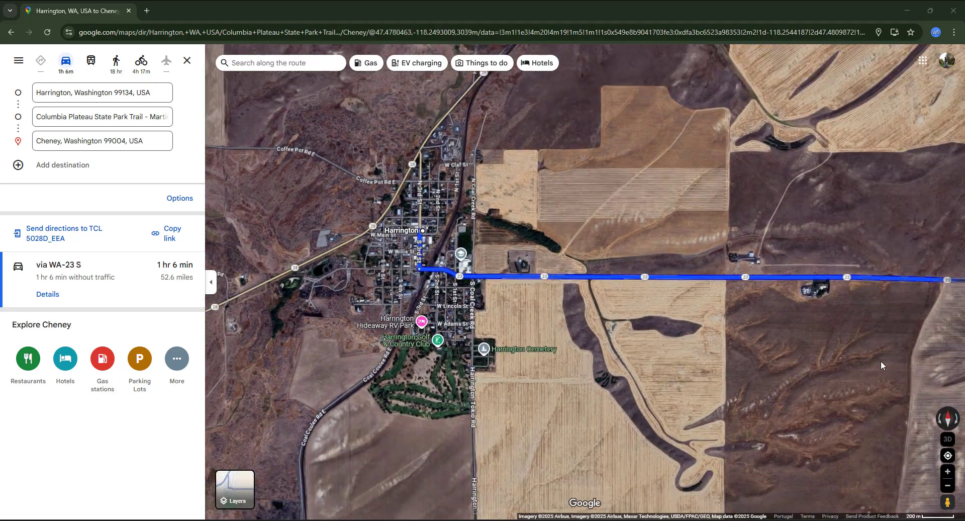
{"action": "left_click_drag", "start_coordinate": [883, 363], "coordinate": [392, 196]}
{"action": "scroll", "coordinate": [414, 243], "scroll_direction": "down", "scroll_amount": 3}
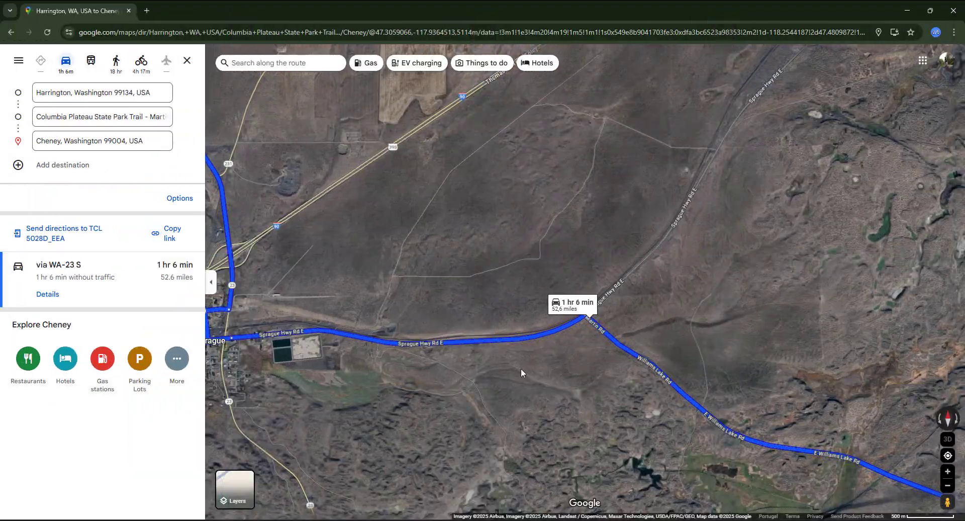
{"action": "scroll", "coordinate": [566, 347], "scroll_direction": "up", "scroll_amount": 3}
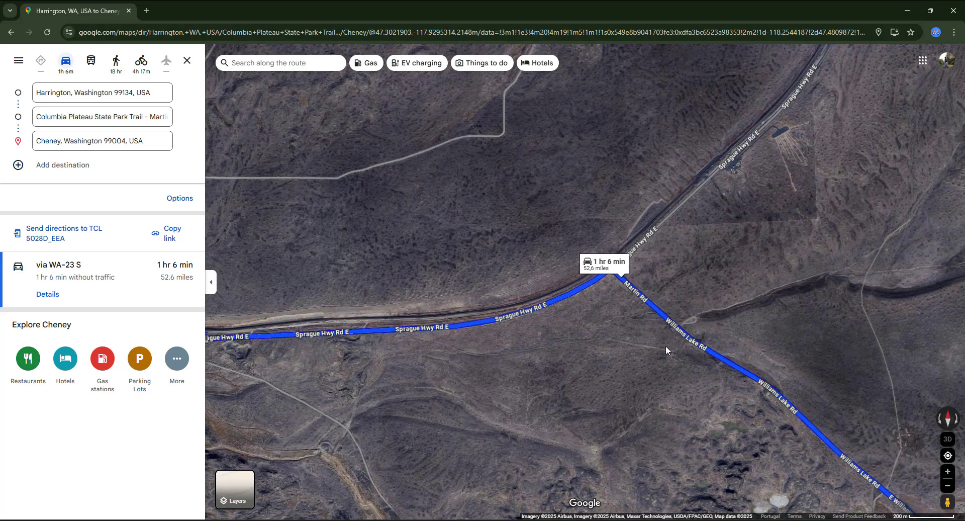
{"action": "left_click_drag", "start_coordinate": [946, 502], "coordinate": [562, 268]}
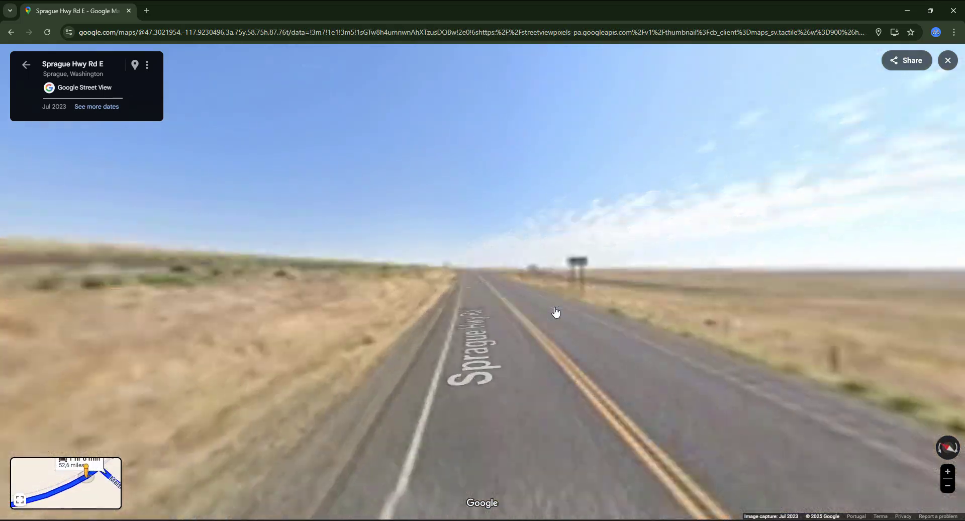
{"action": "left_click", "coordinate": [556, 313]}
{"action": "left_click", "coordinate": [689, 256]}
{"action": "scroll", "coordinate": [698, 256], "scroll_direction": "up", "scroll_amount": 2}
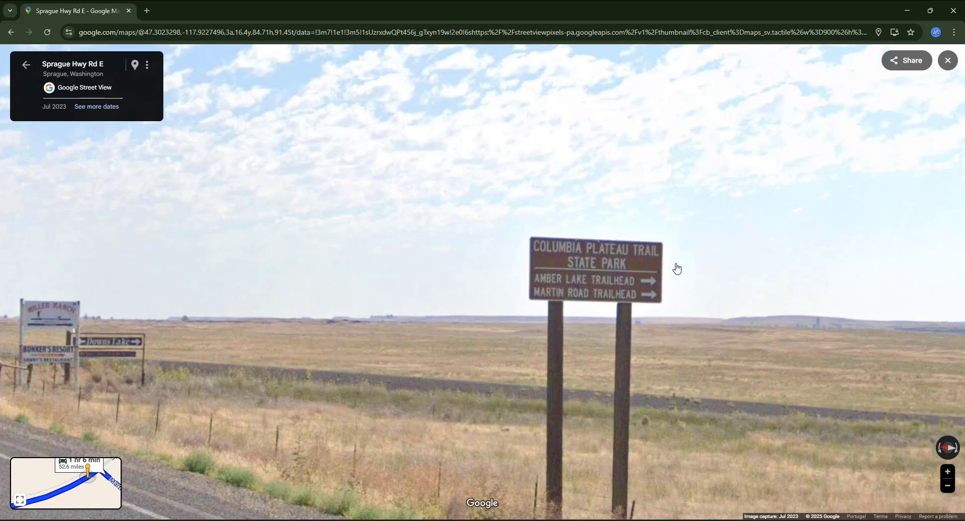
{"action": "left_click_drag", "start_coordinate": [238, 357], "coordinate": [733, 302]}
{"action": "left_click", "coordinate": [391, 313]}
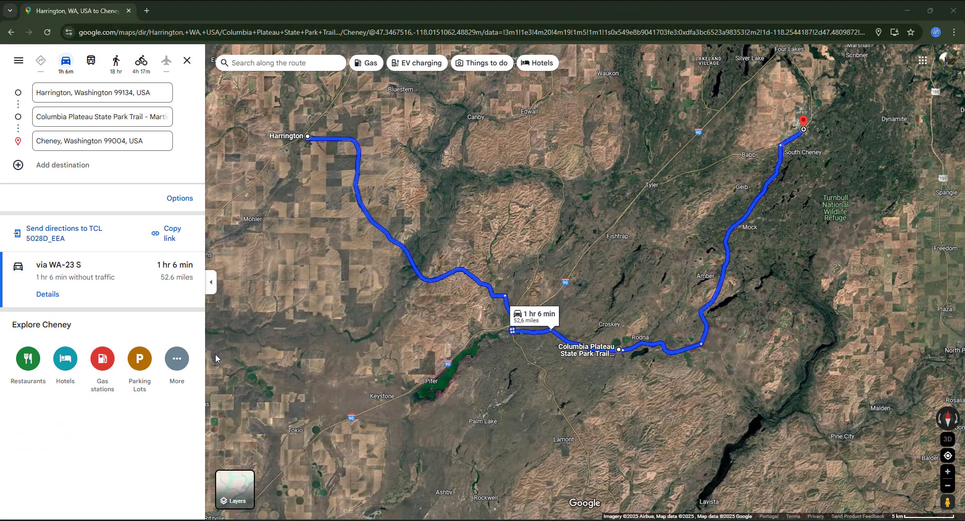
Show route details, expand the Sprague Hwy and Williams Lake Rd step, and focus Poplar St.
{"action": "left_click", "coordinate": [48, 296]}
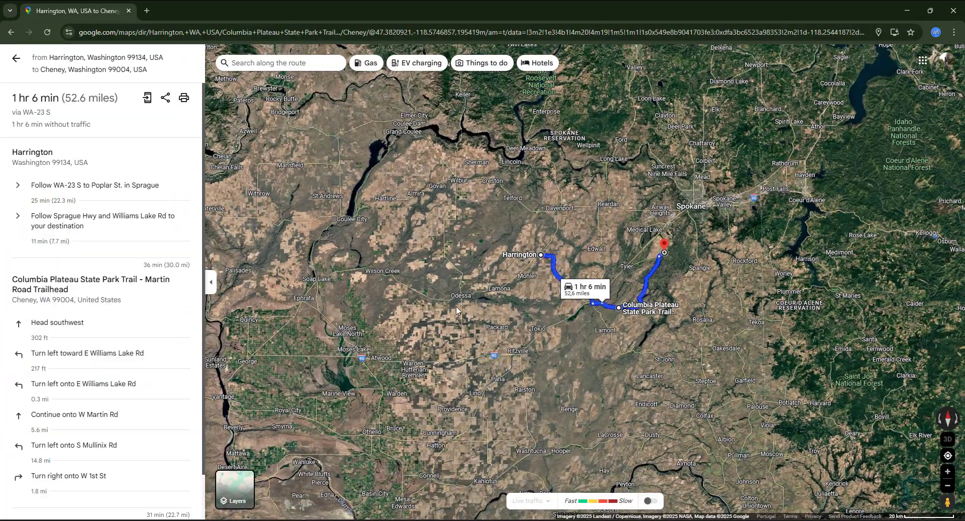
{"action": "scroll", "coordinate": [578, 305], "scroll_direction": "up", "scroll_amount": 5}
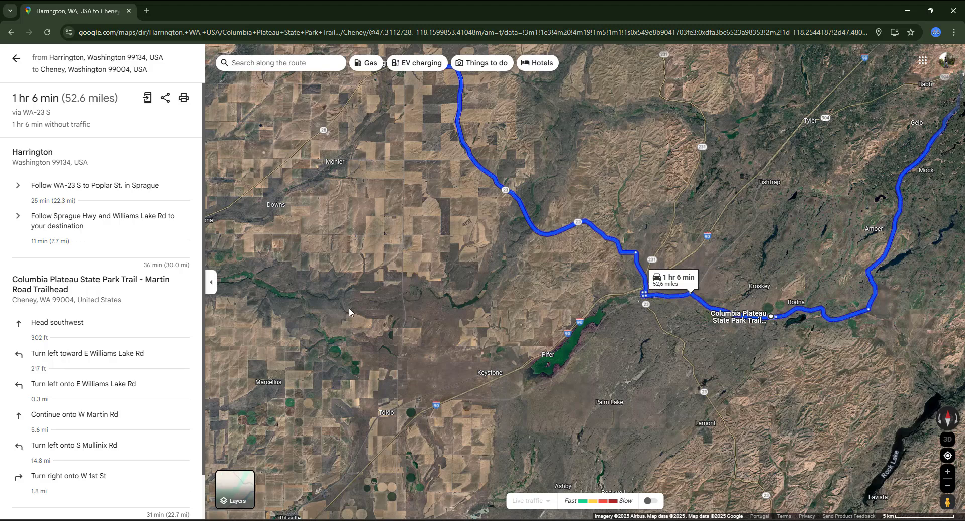
{"action": "left_click", "coordinate": [121, 221]}
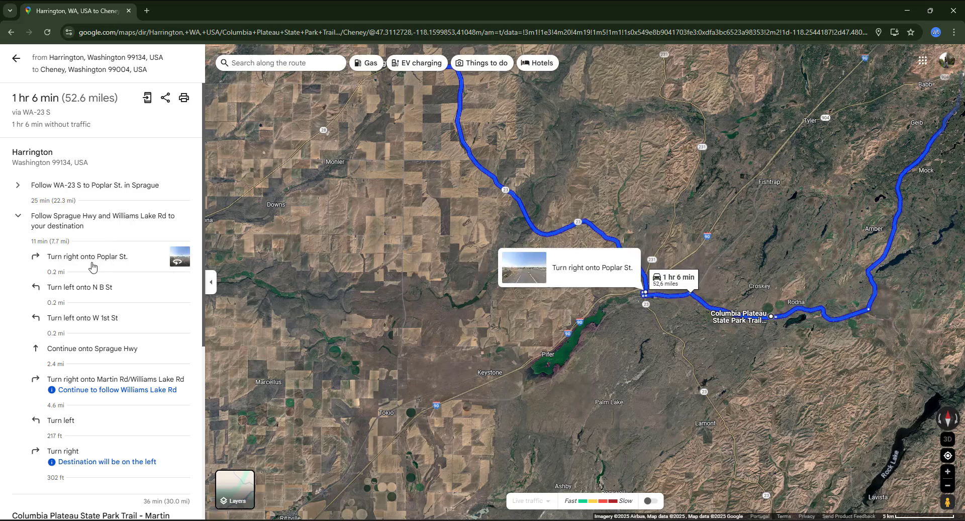
{"action": "left_click", "coordinate": [114, 266]}
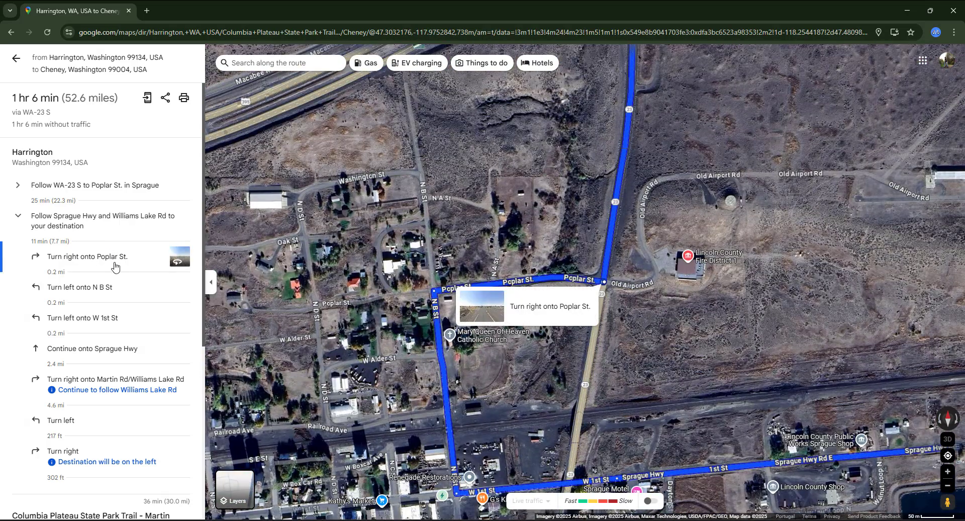
Preview the Poplar St. turn in Street View and move the view to N B St.
{"action": "left_click", "coordinate": [180, 262]}
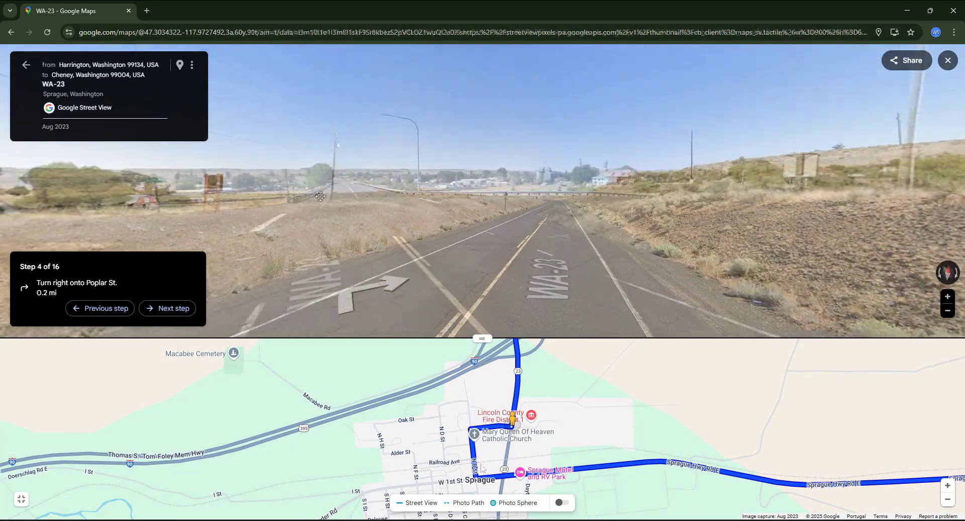
{"action": "left_click_drag", "start_coordinate": [493, 465], "coordinate": [479, 414]}
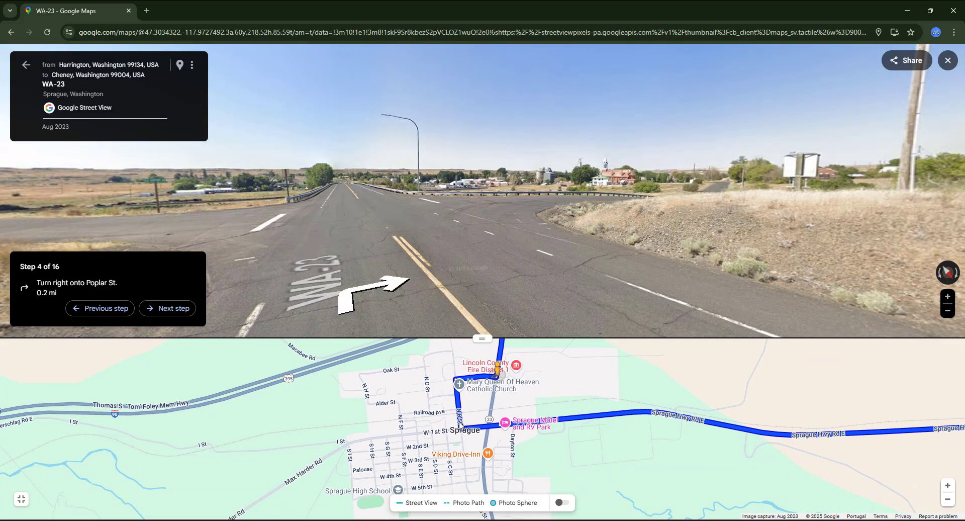
{"action": "left_click", "coordinate": [459, 424]}
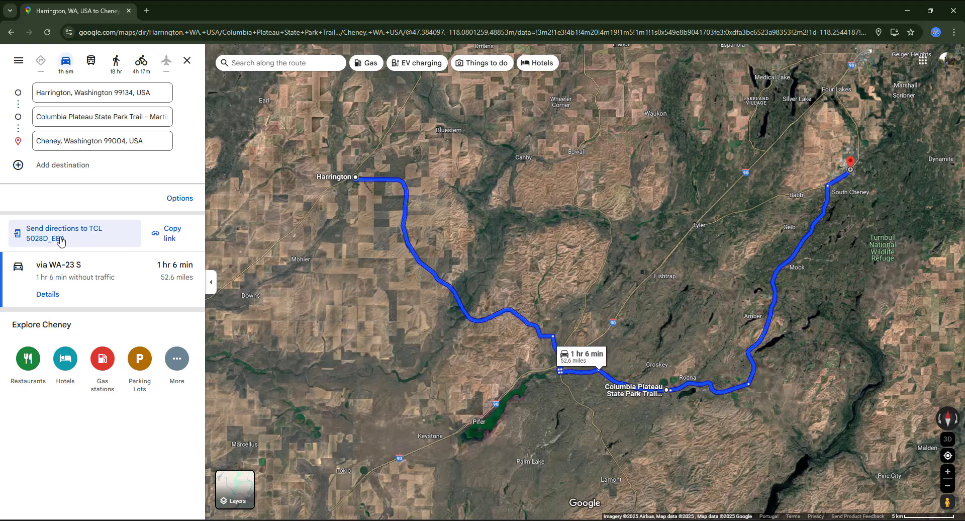
Copy a shareable directions link and pull the route southeast toward Cheney.
{"action": "left_click", "coordinate": [187, 238]}
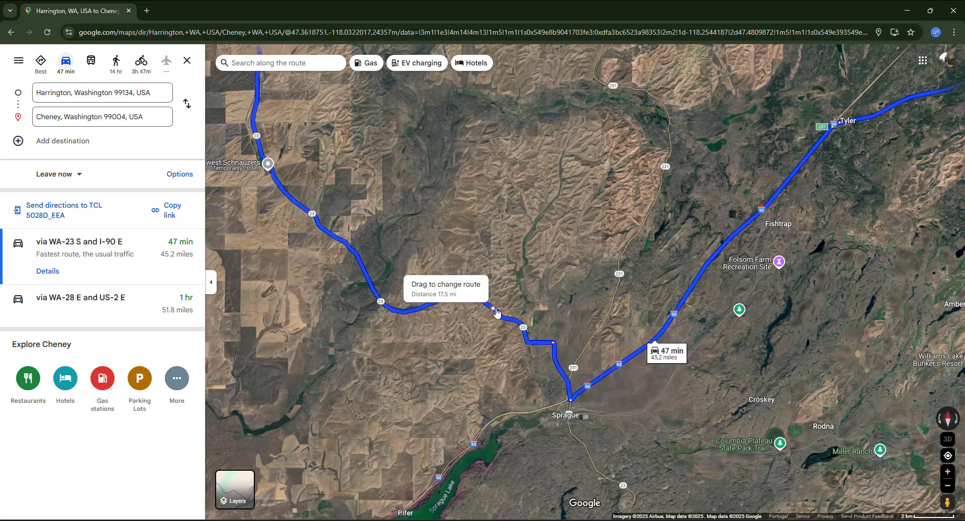
{"action": "left_click_drag", "start_coordinate": [512, 322], "coordinate": [747, 452]}
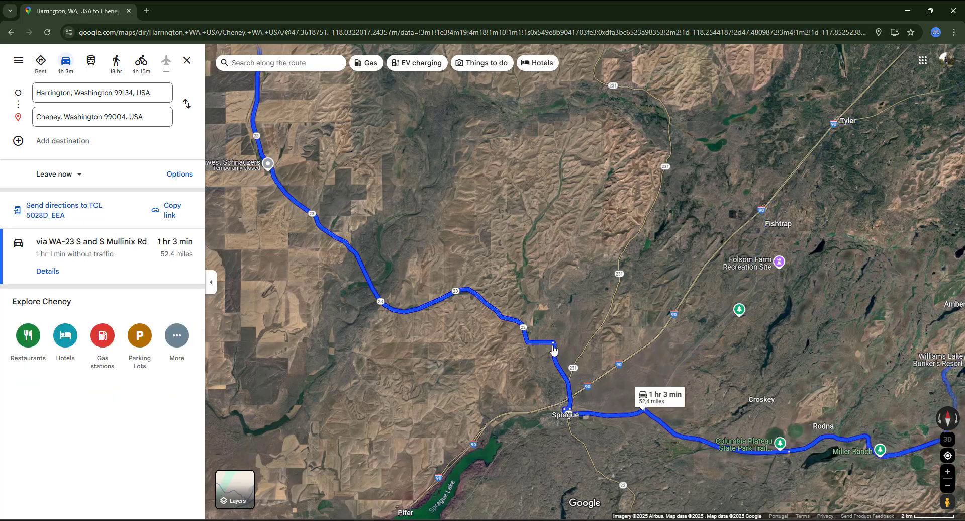
{"action": "scroll", "coordinate": [428, 382], "scroll_direction": "down", "scroll_amount": 2}
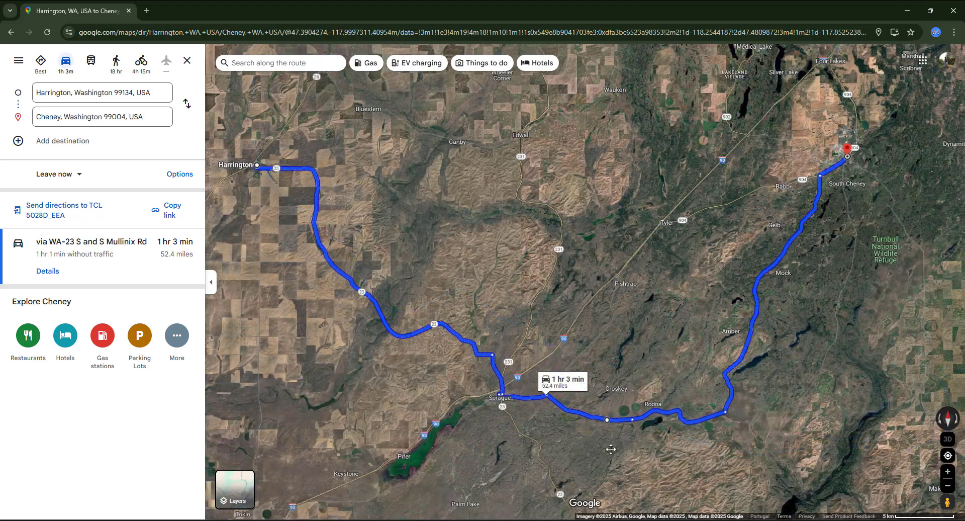
{"action": "left_click_drag", "start_coordinate": [638, 451], "coordinate": [543, 438]}
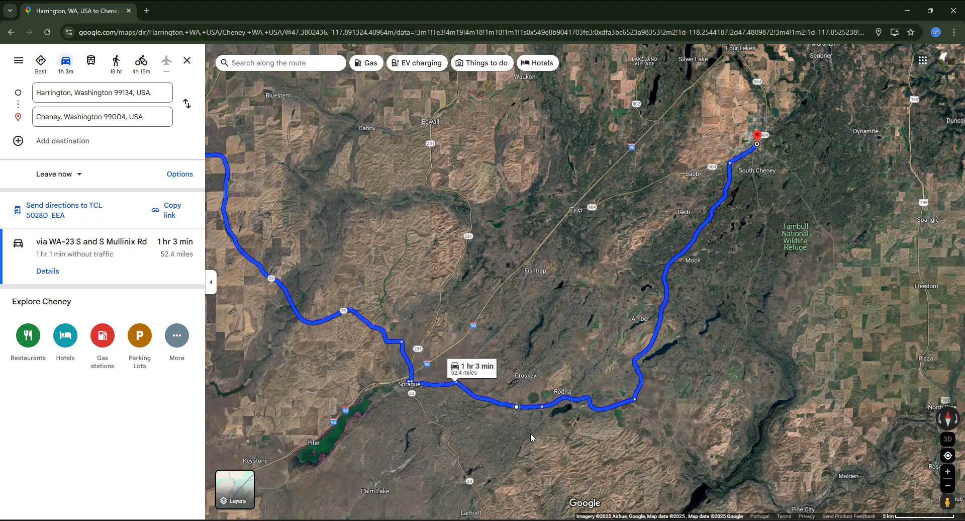
{"action": "scroll", "coordinate": [526, 426], "scroll_direction": "up", "scroll_amount": 2}
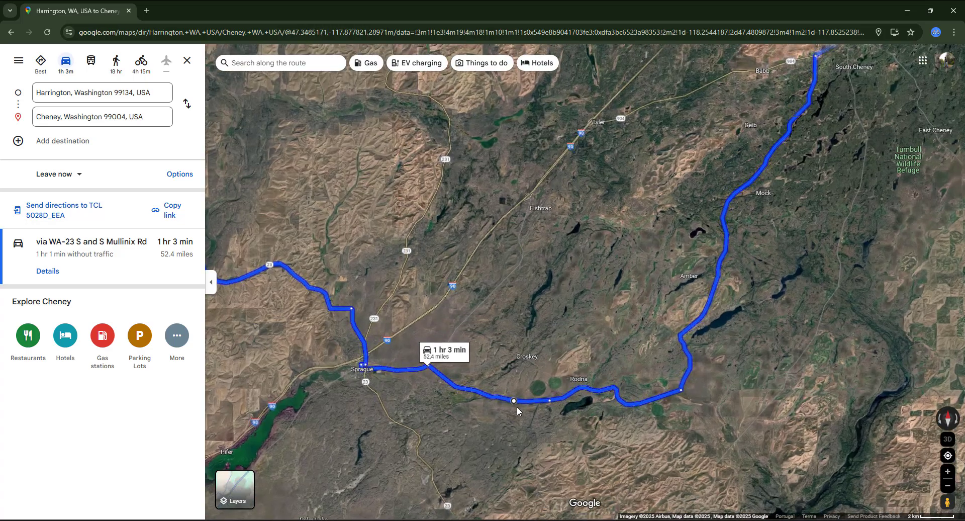
Remove the extra waypoint and reroute south through Rodna and east past Klinks Resort.
{"action": "left_click", "coordinate": [515, 402]}
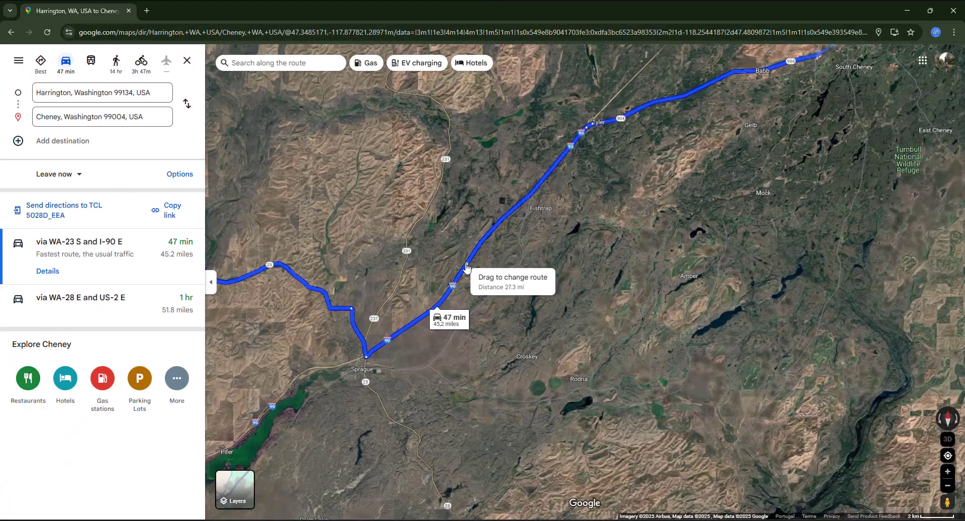
{"action": "left_click_drag", "start_coordinate": [460, 279], "coordinate": [514, 400]}
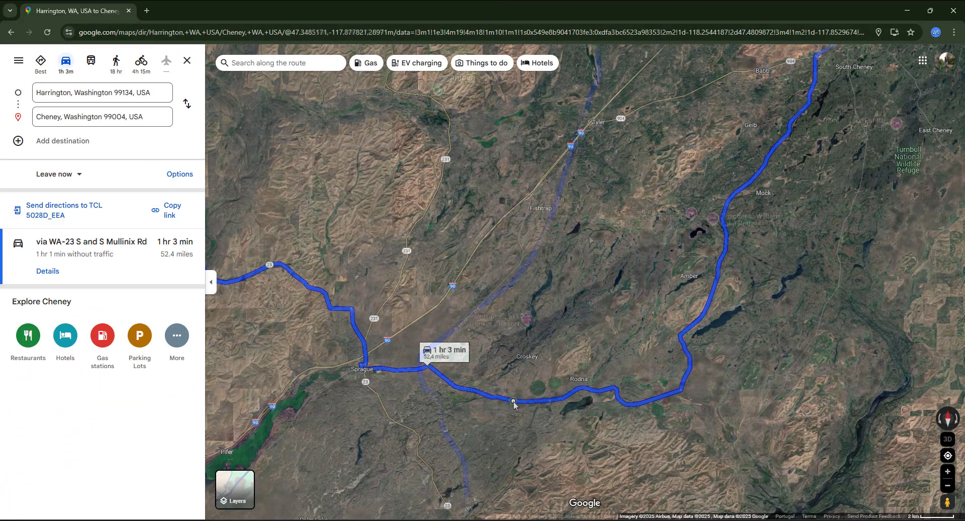
{"action": "scroll", "coordinate": [729, 327], "scroll_direction": "up", "scroll_amount": 5}
{"action": "left_click_drag", "start_coordinate": [647, 199], "coordinate": [738, 227]}
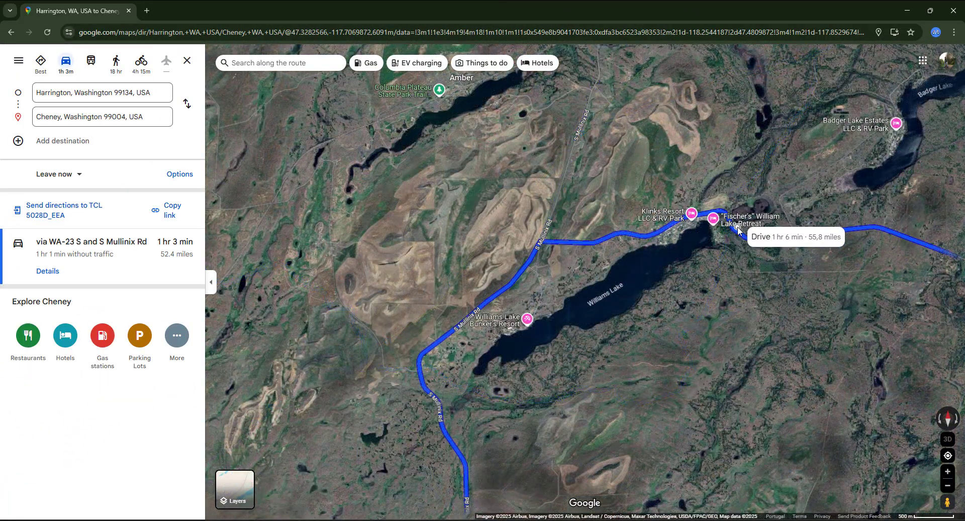
{"action": "scroll", "coordinate": [507, 338], "scroll_direction": "down", "scroll_amount": 2}
{"action": "scroll", "coordinate": [552, 381], "scroll_direction": "down", "scroll_amount": 1}
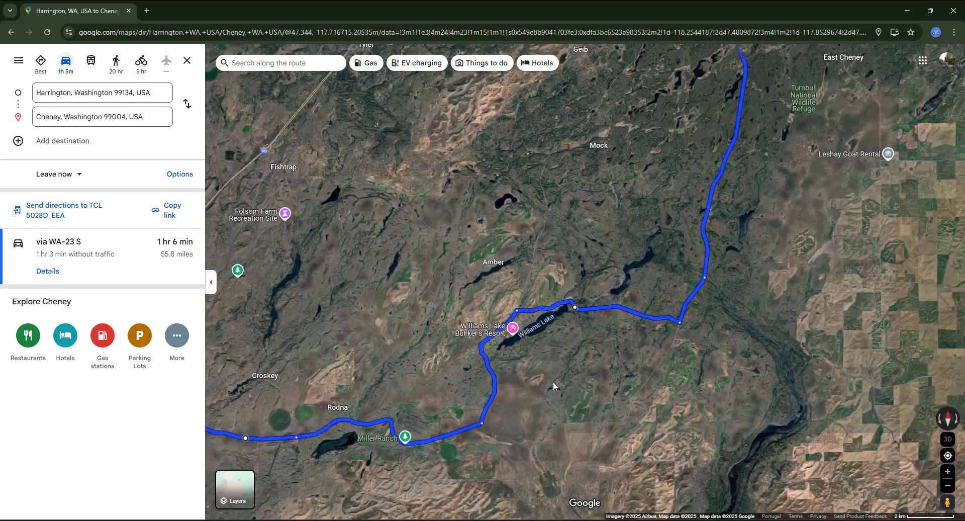
{"action": "scroll", "coordinate": [553, 381], "scroll_direction": "down", "scroll_amount": 1}
{"action": "scroll", "coordinate": [593, 384], "scroll_direction": "down", "scroll_amount": 2}
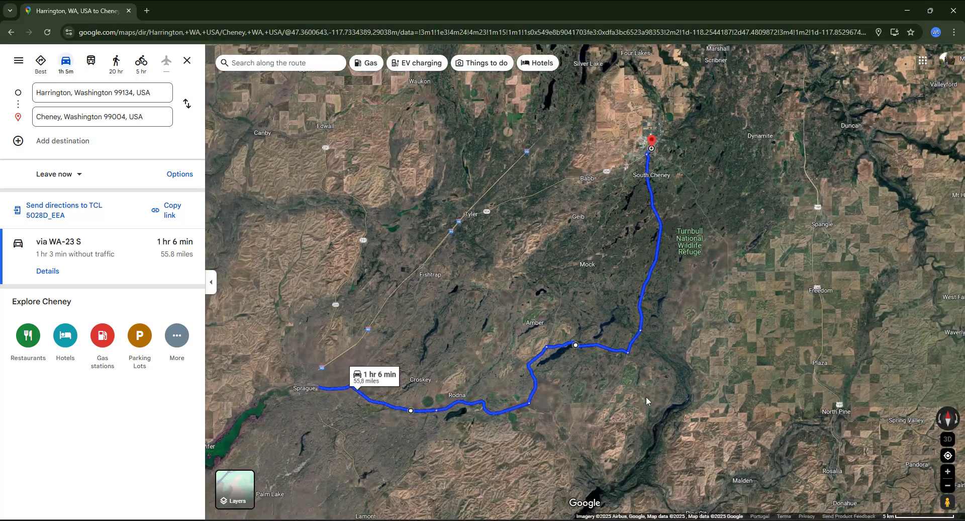
{"action": "left_click_drag", "start_coordinate": [650, 397], "coordinate": [742, 377]}
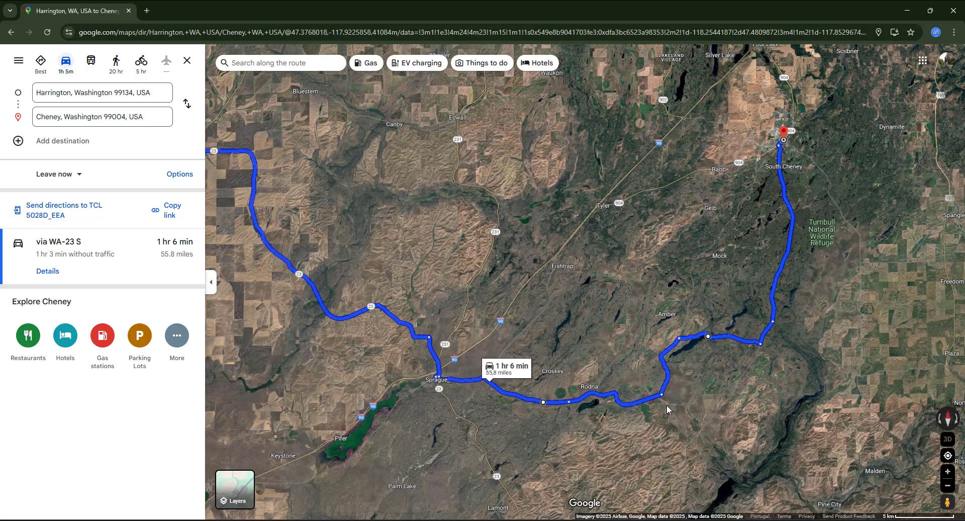
{"action": "scroll", "coordinate": [667, 405], "scroll_direction": "down", "scroll_amount": 1}
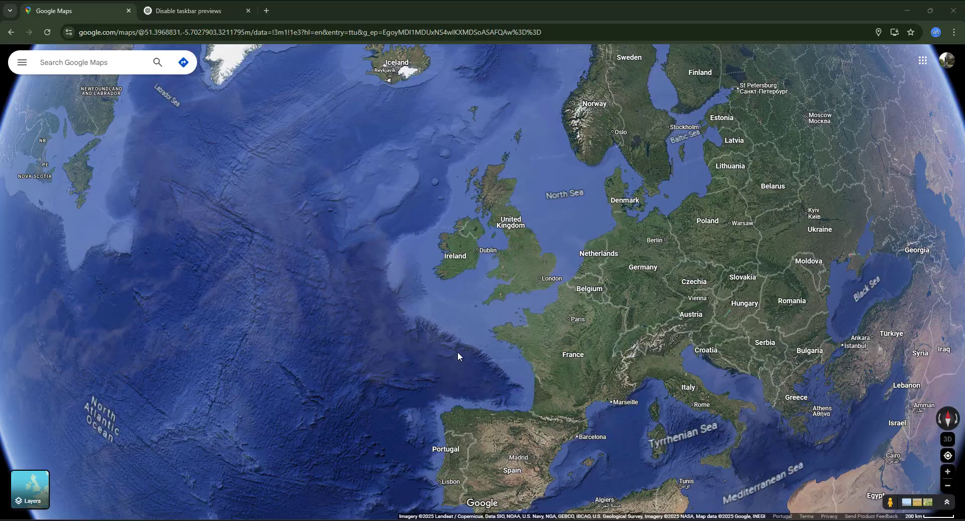
Zoom the satellite map into London and start a new set of driving directions.
{"action": "scroll", "coordinate": [553, 269], "scroll_direction": "up", "scroll_amount": 5}
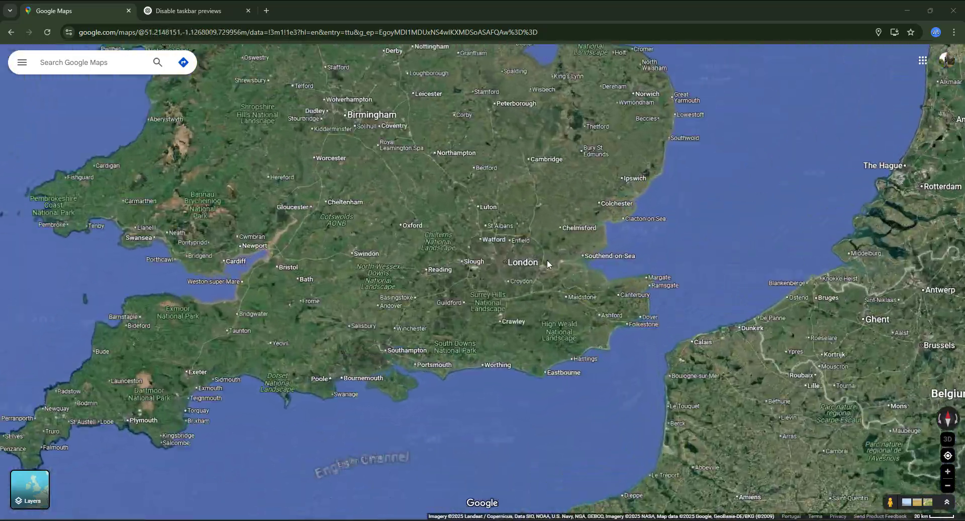
{"action": "scroll", "coordinate": [547, 259], "scroll_direction": "up", "scroll_amount": 5}
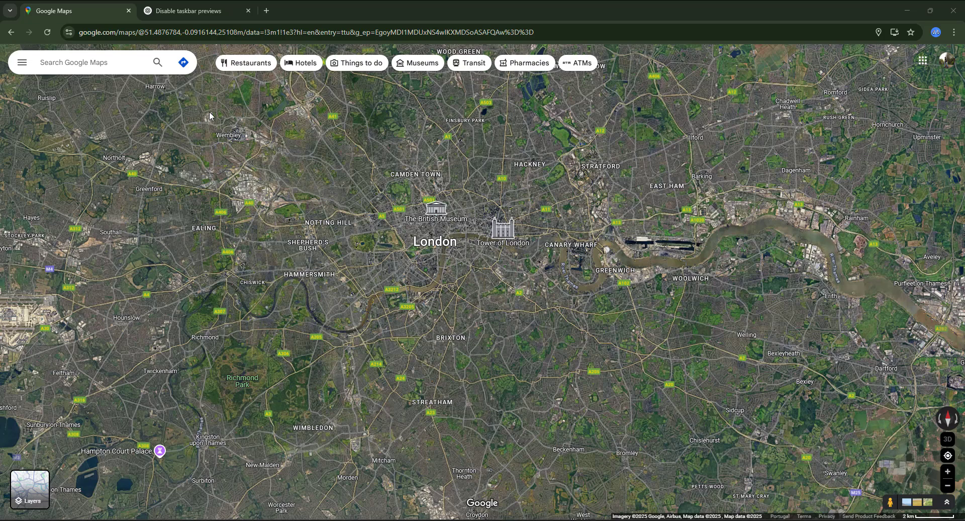
{"action": "left_click", "coordinate": [184, 62]}
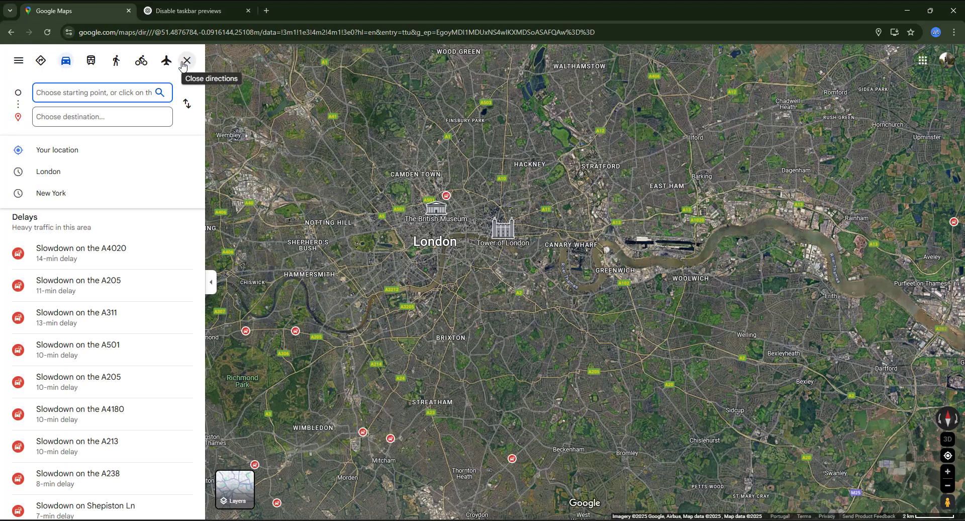
Search 'trafal' and set Trafalgar Square, London as the starting point.
{"action": "scroll", "coordinate": [439, 250], "scroll_direction": "up", "scroll_amount": 4}
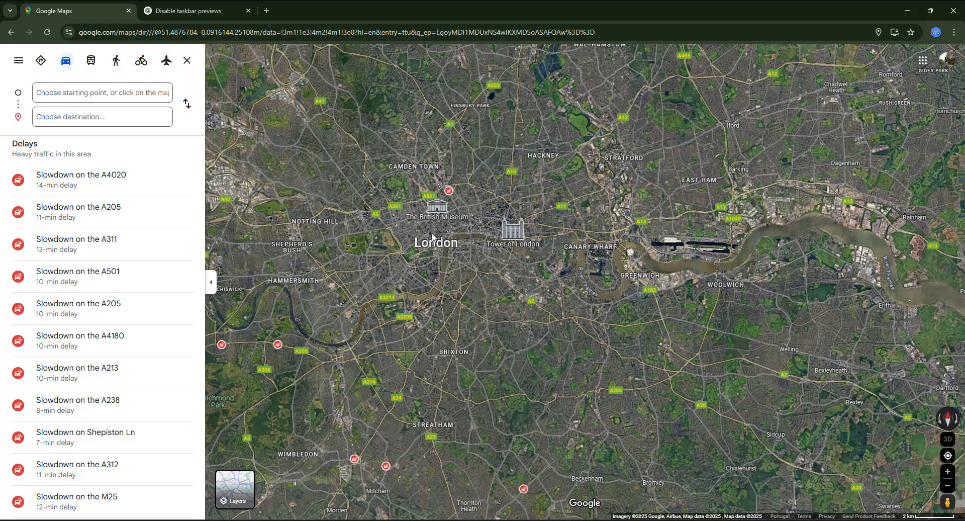
{"action": "scroll", "coordinate": [439, 251], "scroll_direction": "up", "scroll_amount": 5}
{"action": "left_click", "coordinate": [131, 93]}
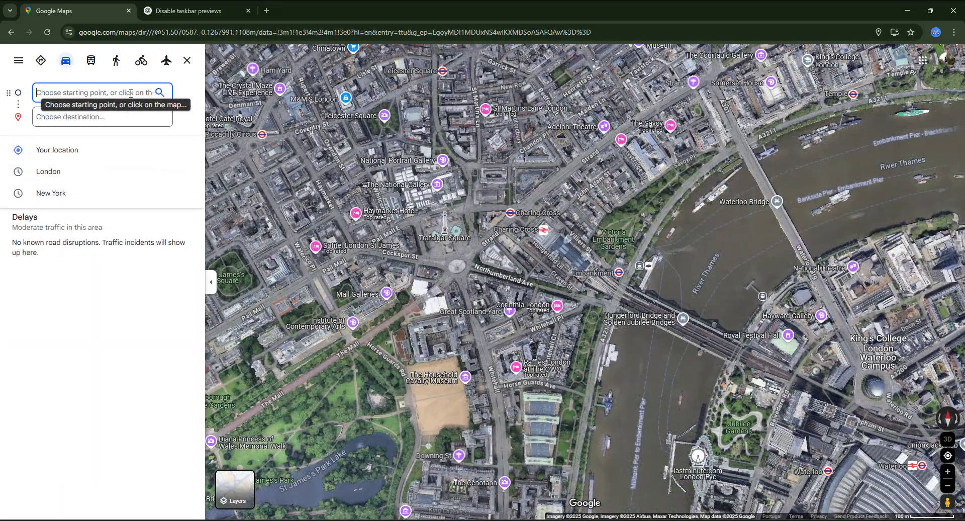
{"action": "type", "text": "trafal"}
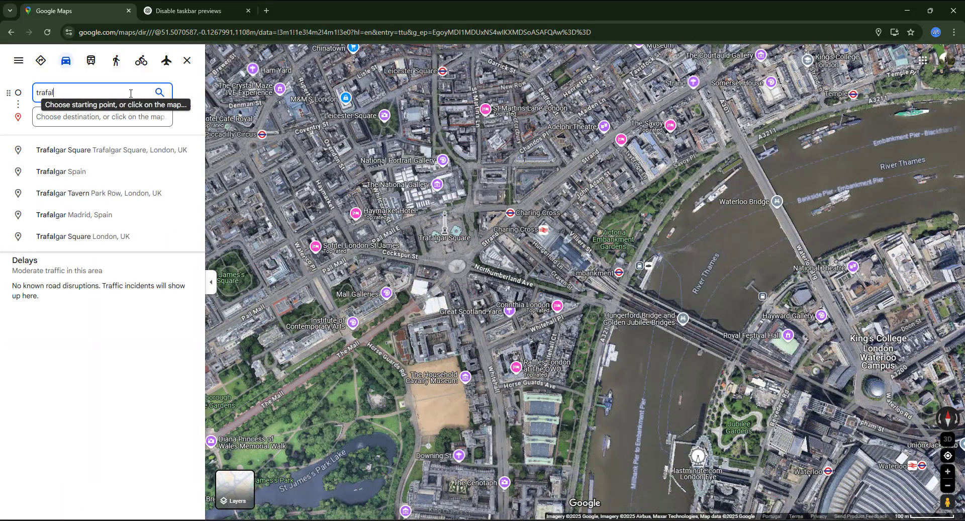
{"action": "left_click", "coordinate": [134, 153]}
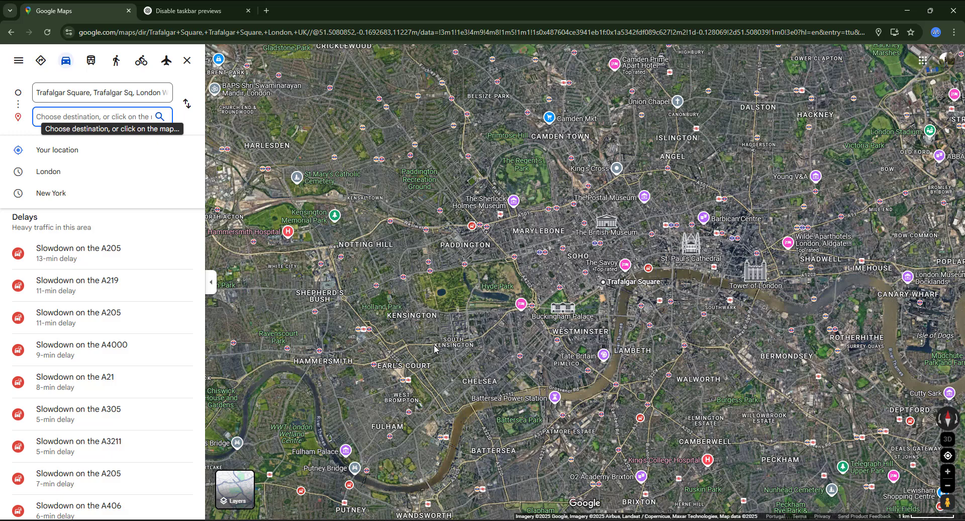
{"action": "left_click_drag", "start_coordinate": [727, 155], "coordinate": [632, 293]}
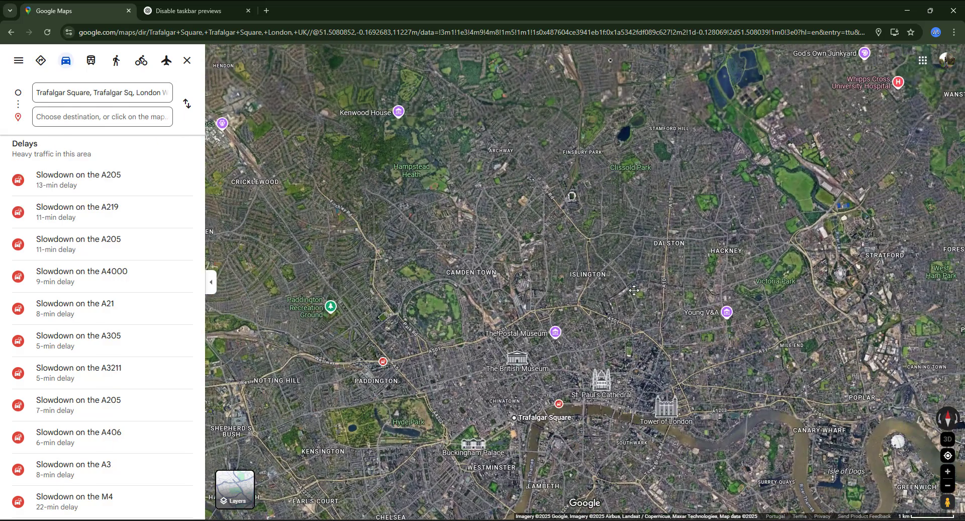
Set Clissold Park as the destination, giving a fastest route via A104 in 33 min.
{"action": "left_click", "coordinate": [635, 171]}
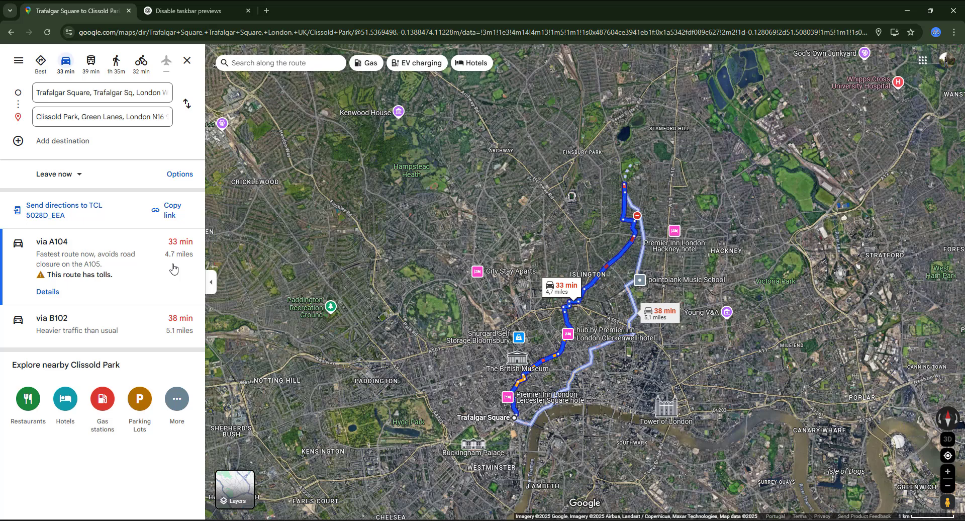
{"action": "left_click", "coordinate": [76, 175]}
Set the trip to depart at 5:00 AM on Wed, May 21.
{"action": "left_click", "coordinate": [70, 203]}
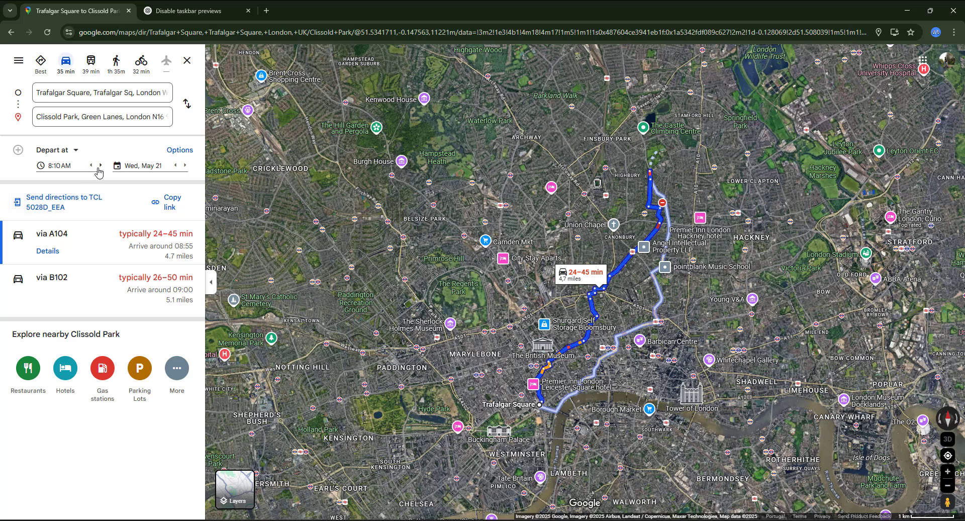
{"action": "left_click", "coordinate": [81, 166]}
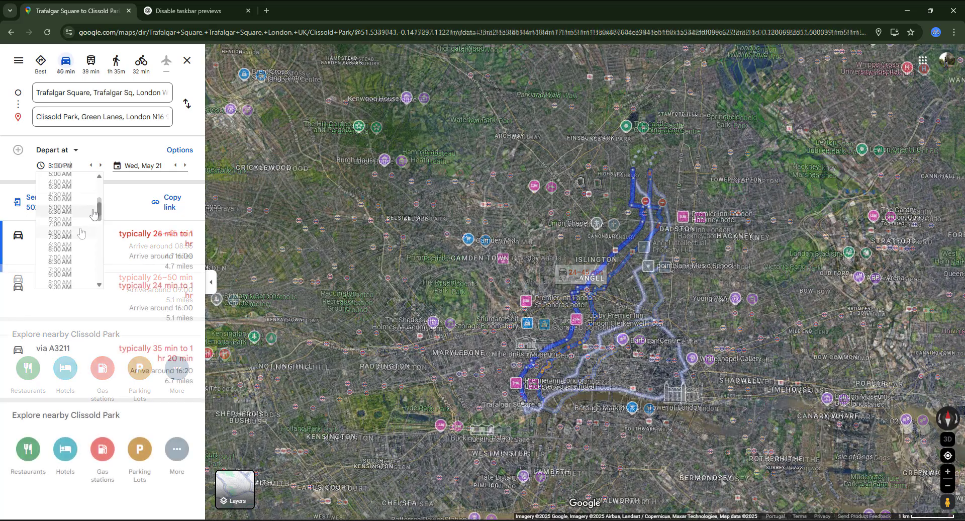
{"action": "left_click", "coordinate": [71, 181]}
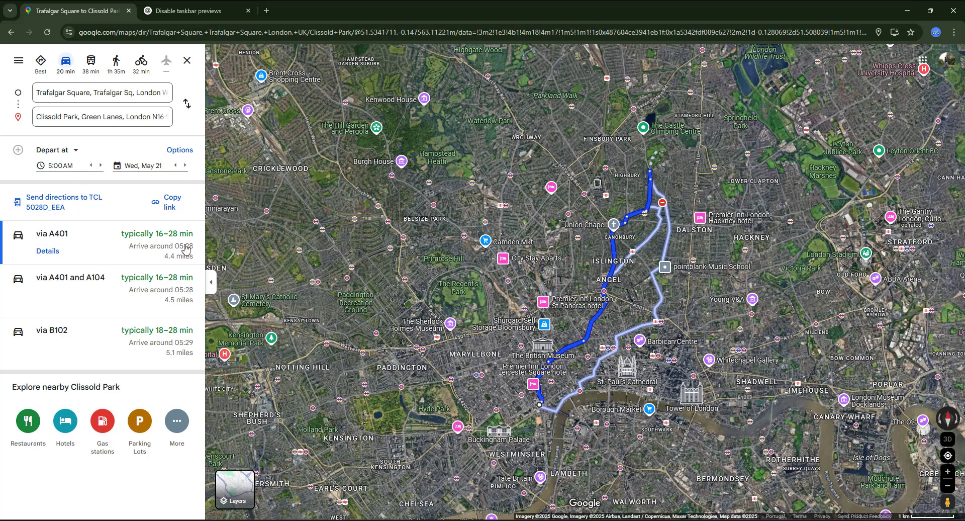
{"action": "left_click", "coordinate": [72, 166]}
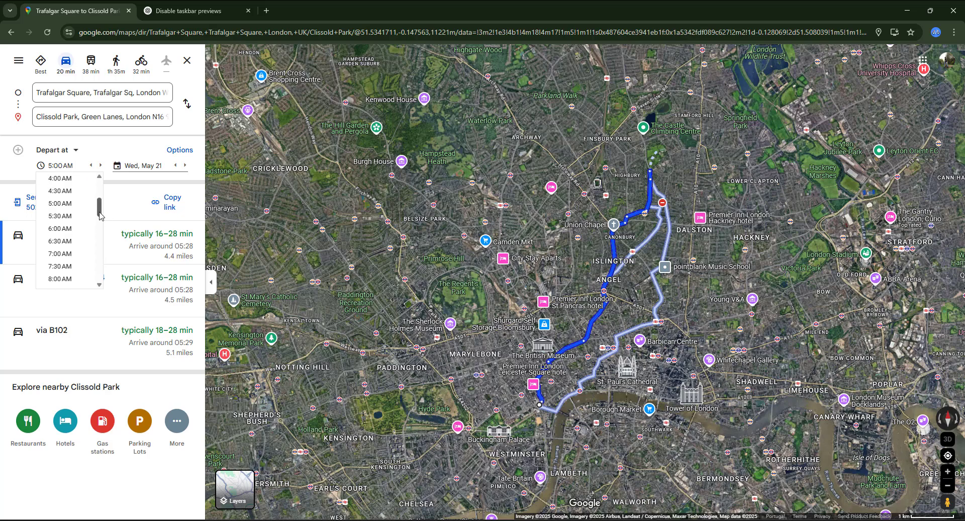